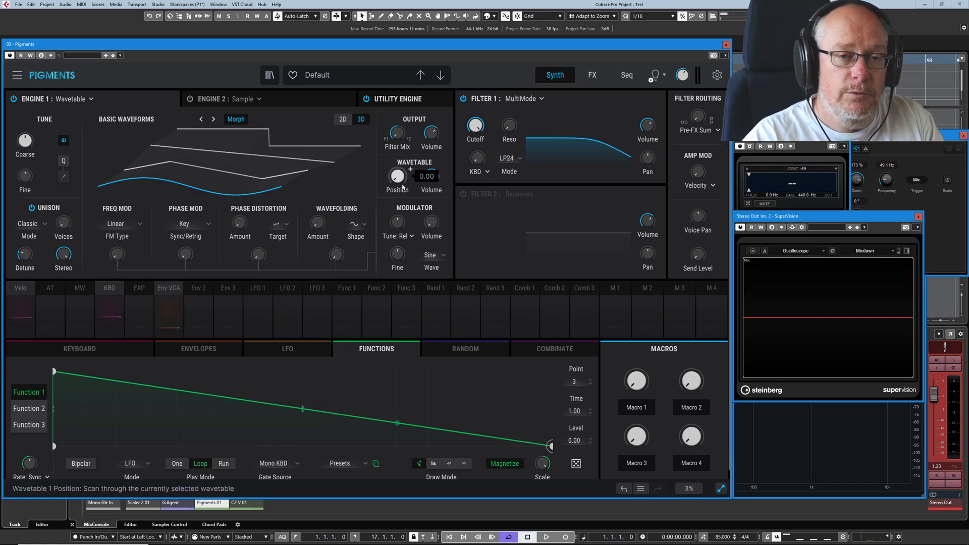
Scan the position of Engine 1's Basic Waveforms wavetable and do the same with the Spectral Log wavetable loaded
{"action": "left_click_drag", "start_coordinate": [405, 185], "coordinate": [397, 205]}
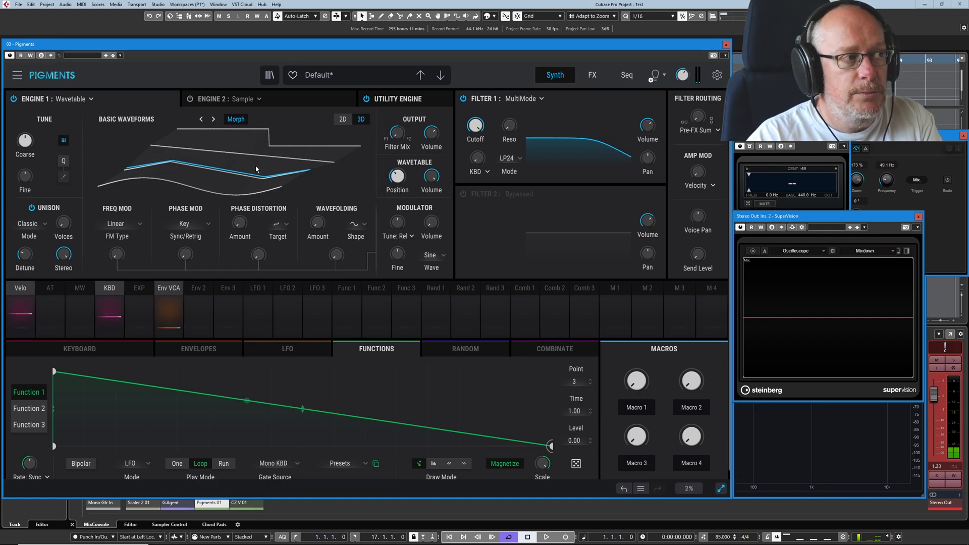
{"action": "mouse_move", "coordinate": [397, 176]}
{"action": "left_mouse_down"}
{"action": "mouse_move", "coordinate": [409, 169]}
{"action": "mouse_move", "coordinate": [395, 187]}
{"action": "left_mouse_up"}
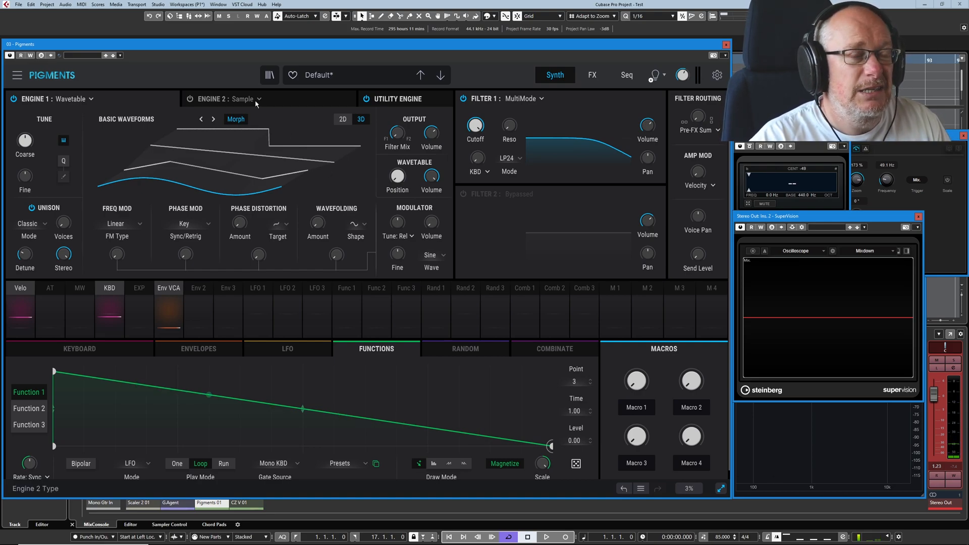
{"action": "left_click", "coordinate": [203, 120]}
{"action": "left_click", "coordinate": [203, 120]}
{"action": "left_click", "coordinate": [203, 120]}
{"action": "left_click", "coordinate": [203, 120]}
{"action": "left_click", "coordinate": [204, 120]}
{"action": "mouse_move", "coordinate": [400, 179]}
{"action": "mouse_move", "coordinate": [399, 179]}
{"action": "left_mouse_down"}
{"action": "mouse_move", "coordinate": [400, 150]}
{"action": "mouse_move", "coordinate": [399, 180]}
{"action": "left_mouse_up"}
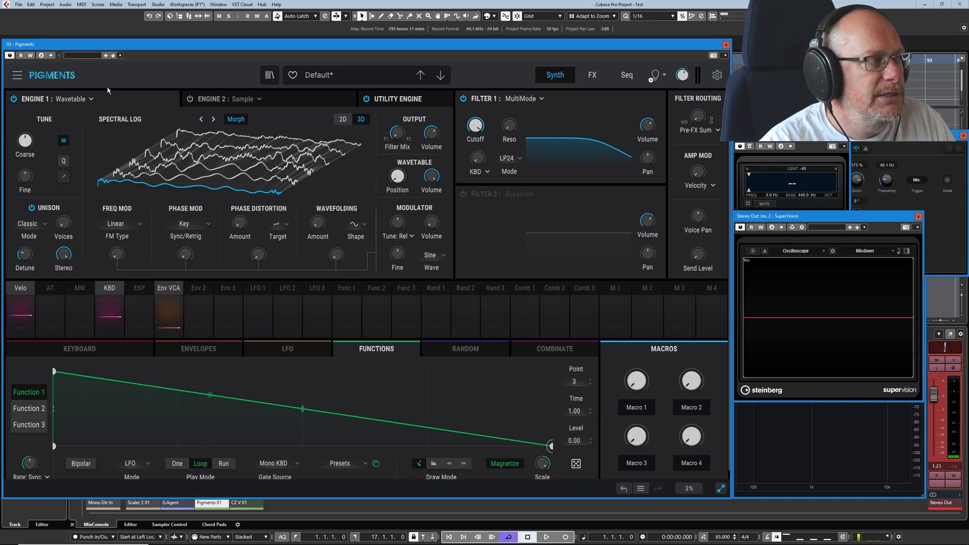
Switch Engine 1 to the Analog type and lower the Stereo Out fader to about -14.4 dB
{"action": "left_click", "coordinate": [67, 99]}
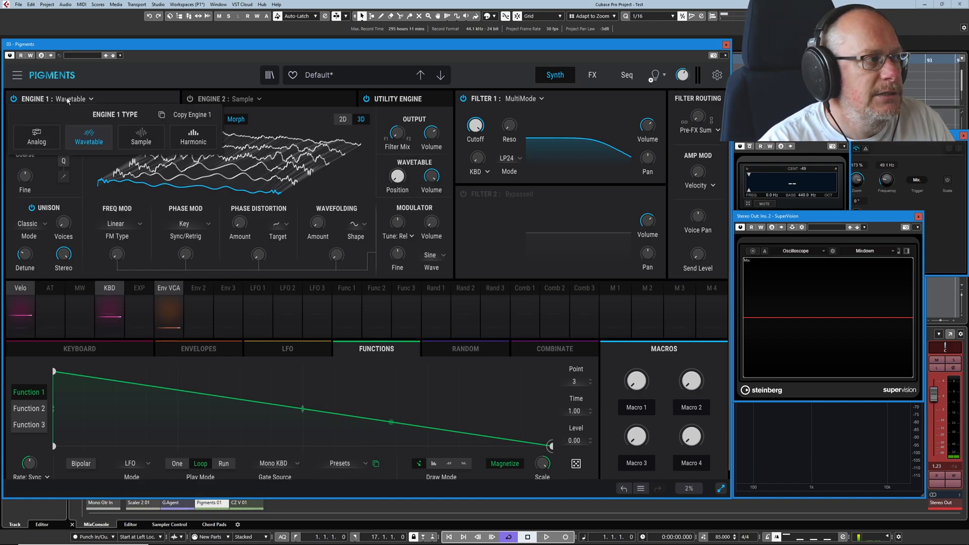
{"action": "left_click", "coordinate": [40, 134]}
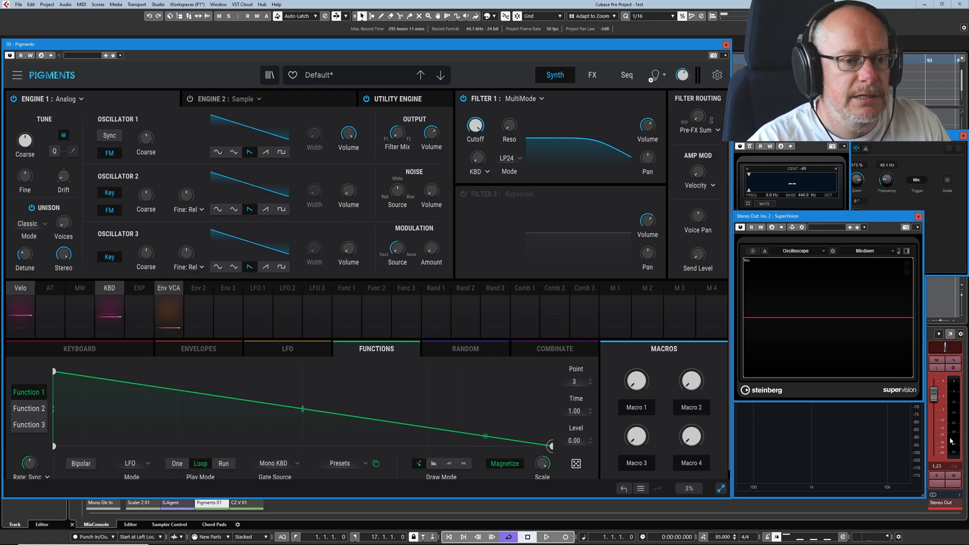
{"action": "left_click_drag", "start_coordinate": [933, 394], "coordinate": [935, 426]}
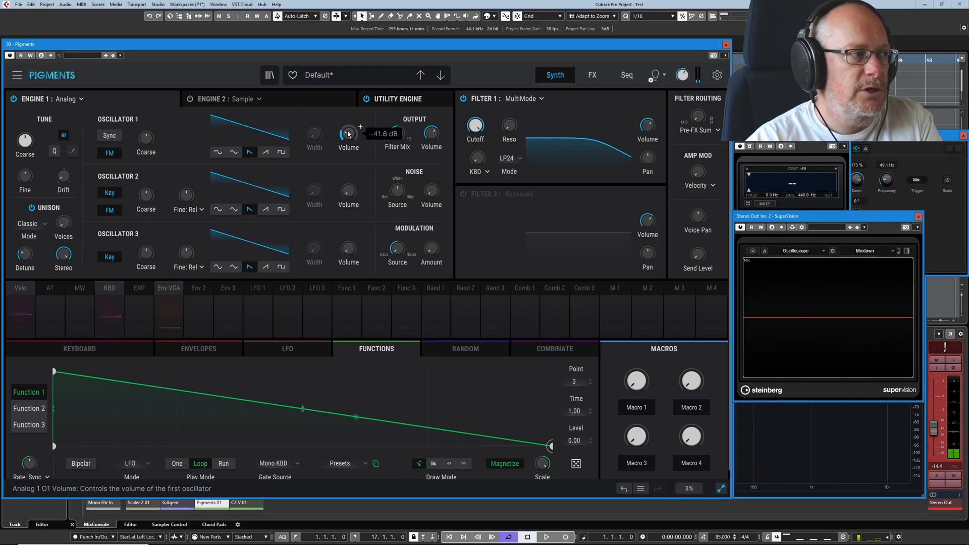
Blend a triangle wave on Oscillator 2 and a sine wave on Oscillator 3 with Oscillator 1 by adjusting their volumes
{"action": "left_click", "coordinate": [234, 209]}
{"action": "left_click_drag", "start_coordinate": [348, 191], "coordinate": [348, 146]}
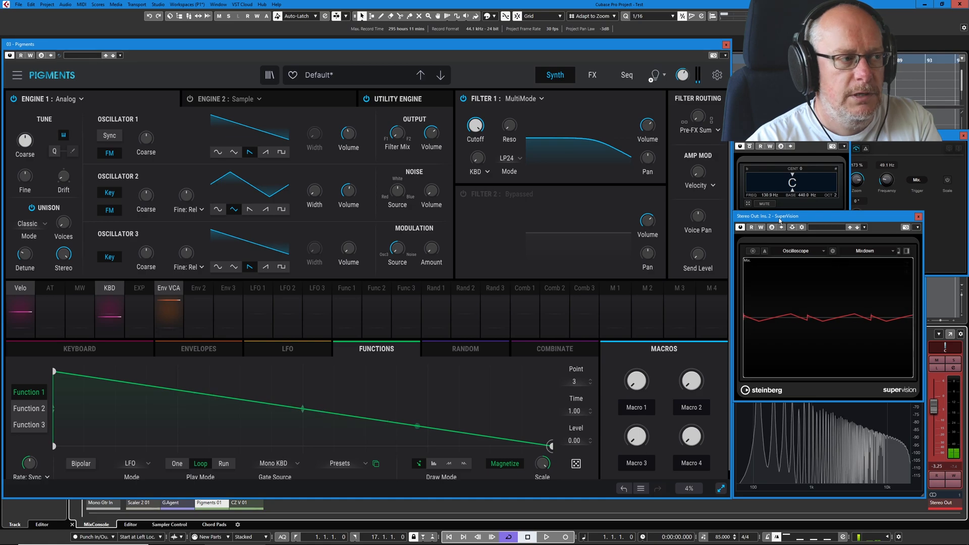
{"action": "left_click", "coordinate": [217, 267]}
{"action": "left_click_drag", "start_coordinate": [354, 258], "coordinate": [355, 233]}
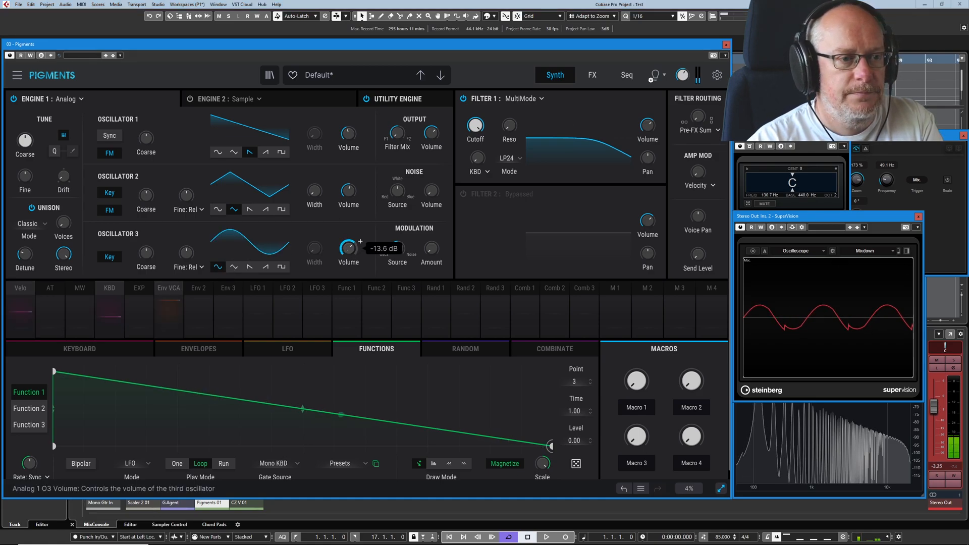
{"action": "left_click_drag", "start_coordinate": [350, 135], "coordinate": [350, 126]}
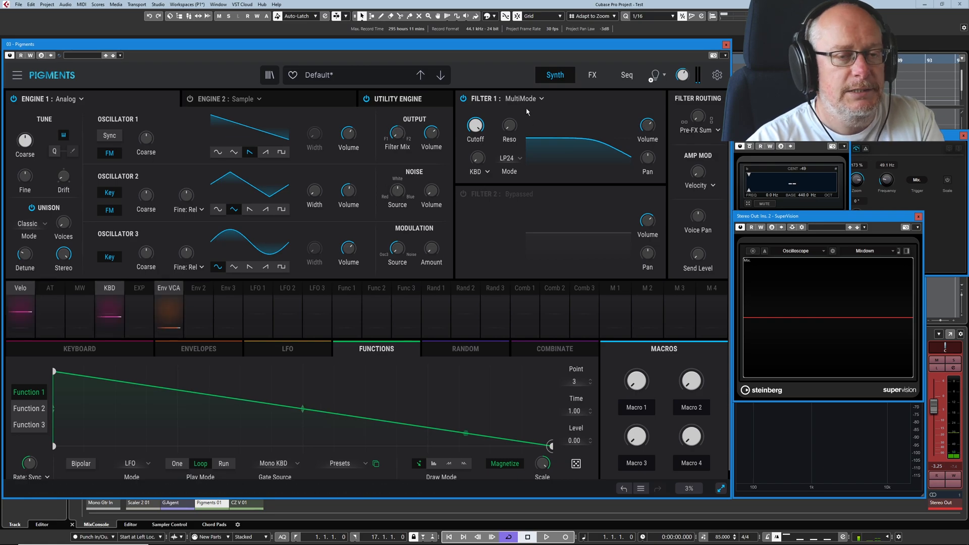
Shape the sound with Filter 1's cutoff and raised resonance, and bring the Stereo Out fader up to about 0.44 dB
{"action": "mouse_move", "coordinate": [477, 125]}
{"action": "left_mouse_down"}
{"action": "mouse_move", "coordinate": [477, 146]}
{"action": "mouse_move", "coordinate": [510, 116]}
{"action": "mouse_move", "coordinate": [512, 128]}
{"action": "mouse_move", "coordinate": [475, 137]}
{"action": "left_mouse_up"}
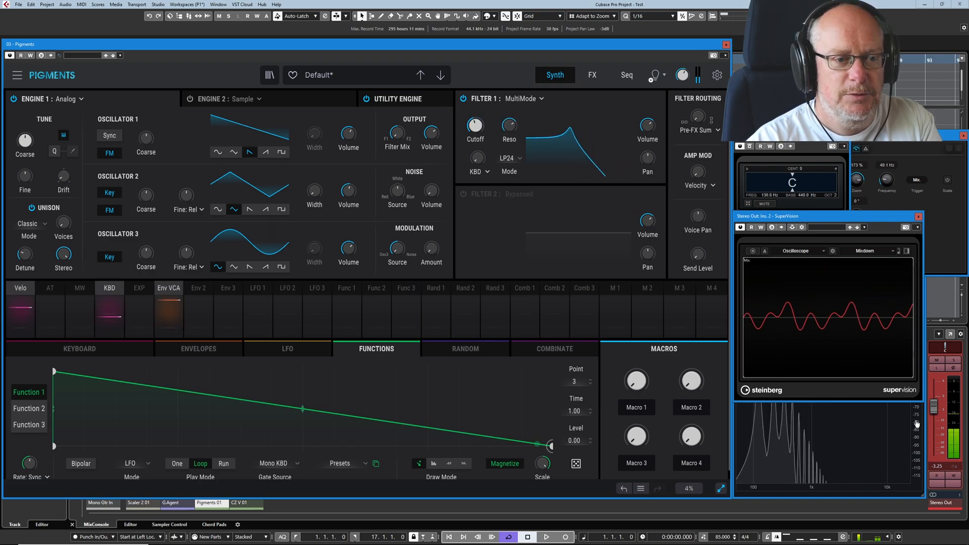
{"action": "left_click_drag", "start_coordinate": [930, 407], "coordinate": [930, 397]}
{"action": "mouse_move", "coordinate": [474, 126]}
{"action": "left_mouse_down"}
{"action": "mouse_move", "coordinate": [475, 101]}
{"action": "mouse_move", "coordinate": [475, 120]}
{"action": "left_mouse_up"}
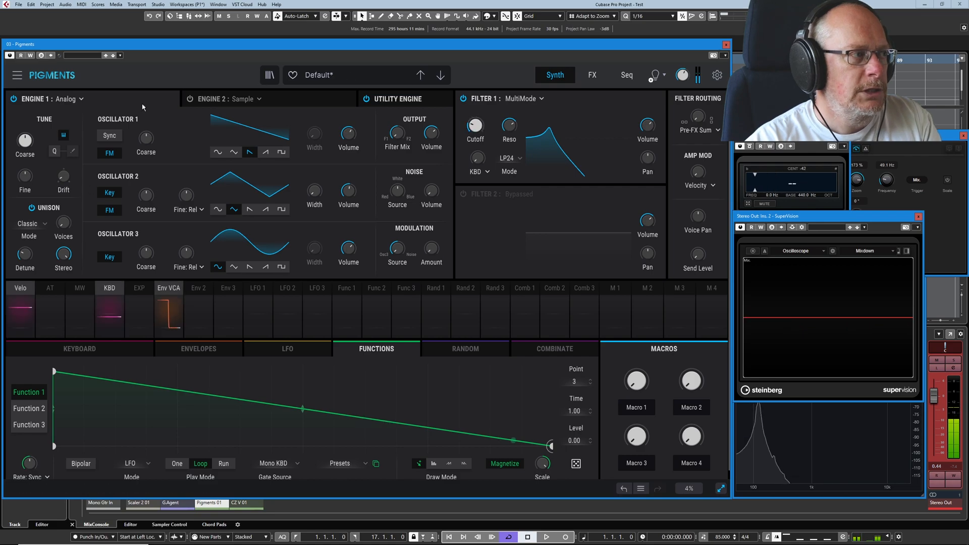
Switch Engine 1 to the Sample type and bypass Filter 1
{"action": "left_click", "coordinate": [73, 100]}
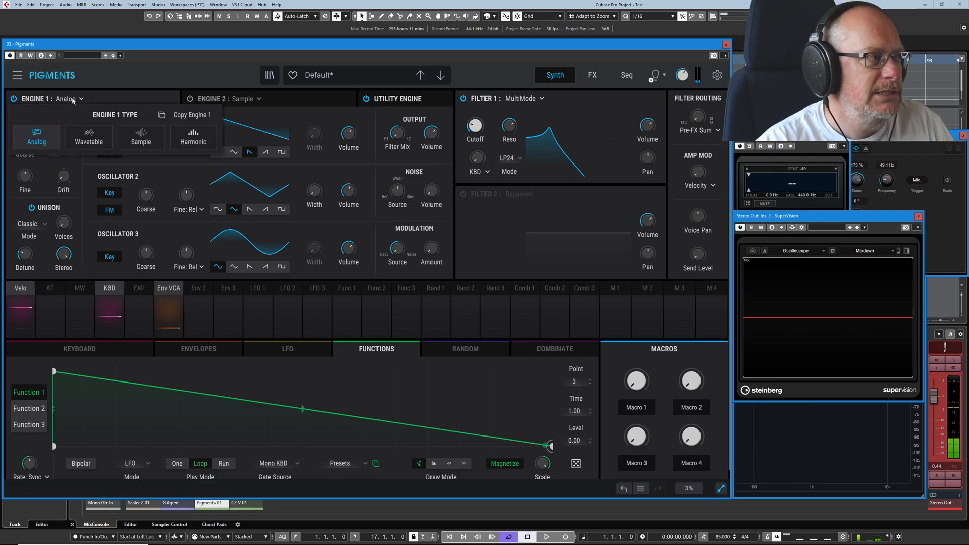
{"action": "left_click", "coordinate": [142, 138]}
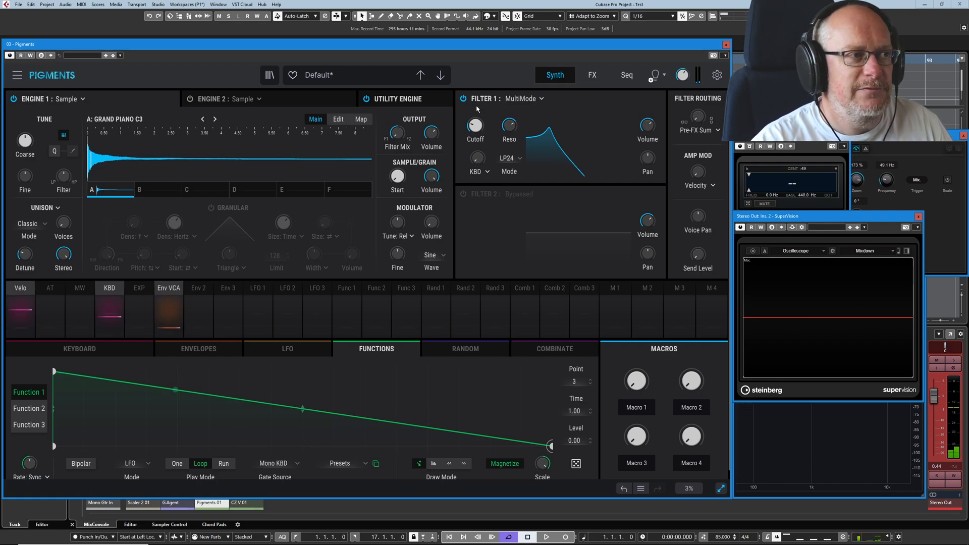
{"action": "left_click", "coordinate": [462, 98]}
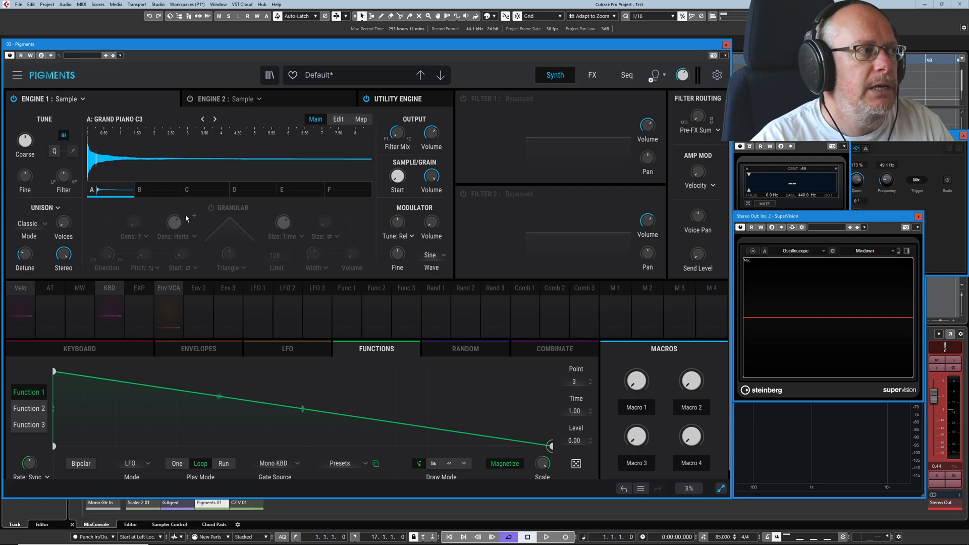
Load the Marimba C4 sample from the Bells & Mallets category into slot A of Engine 1
{"action": "left_click", "coordinate": [120, 120]}
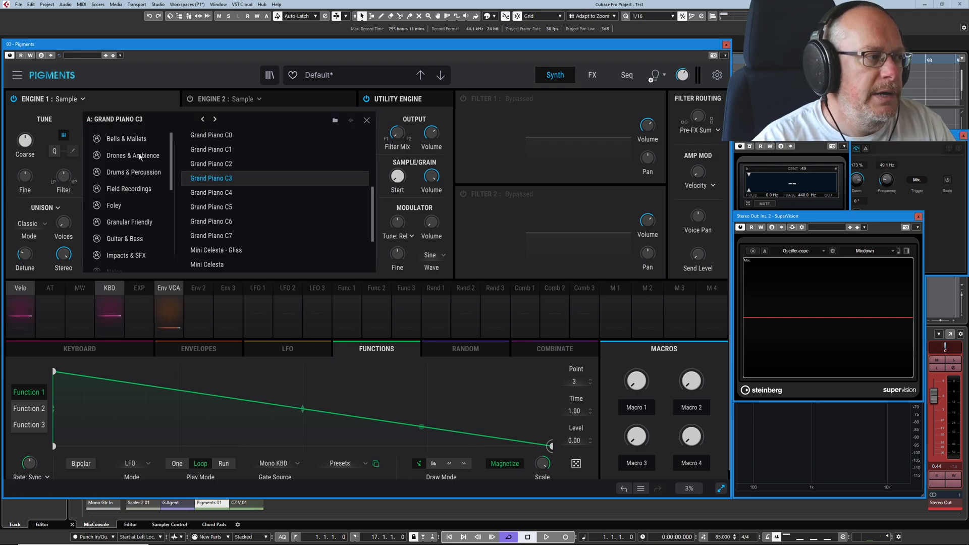
{"action": "left_click", "coordinate": [126, 138]}
{"action": "scroll", "coordinate": [221, 180], "scroll_direction": "up", "scroll_amount": 4}
{"action": "left_click", "coordinate": [211, 168]}
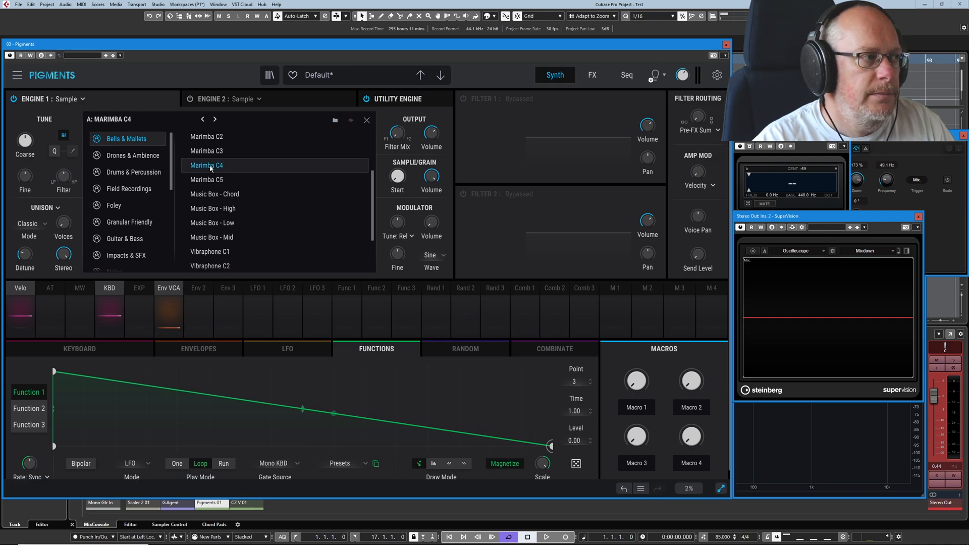
{"action": "left_click", "coordinate": [211, 168]}
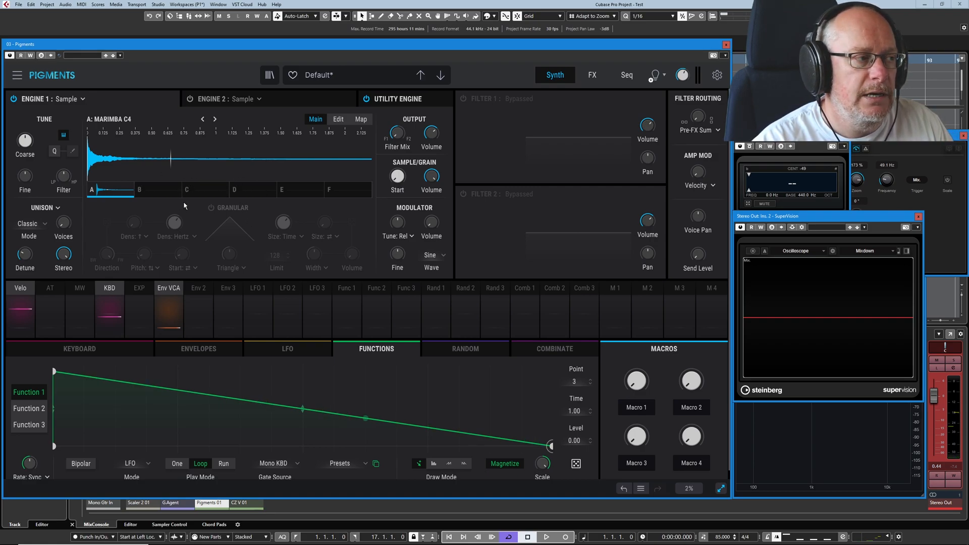
Enable granular playback and randomize the grains with a density amount of about 0.79 and a pitch amount of about 0.16
{"action": "left_click", "coordinate": [211, 207]}
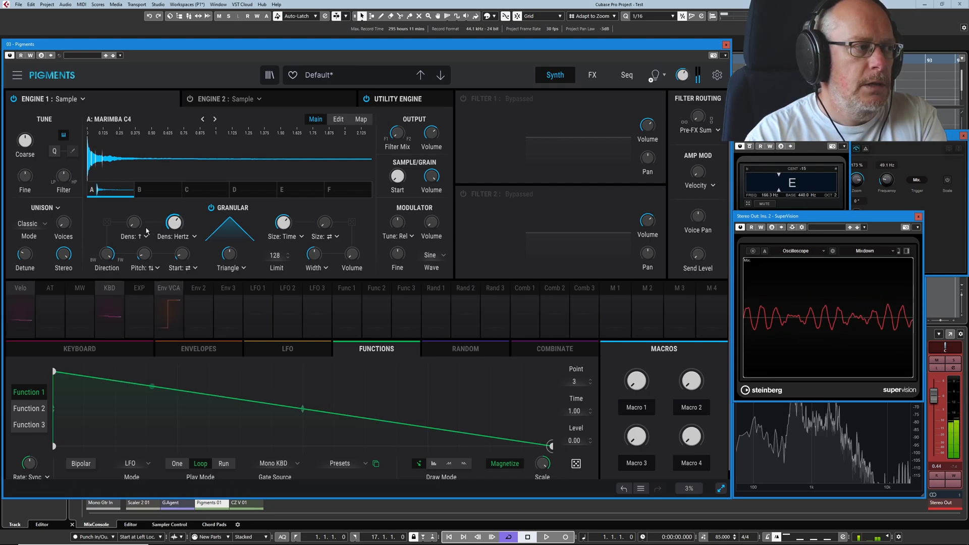
{"action": "mouse_move", "coordinate": [145, 216]}
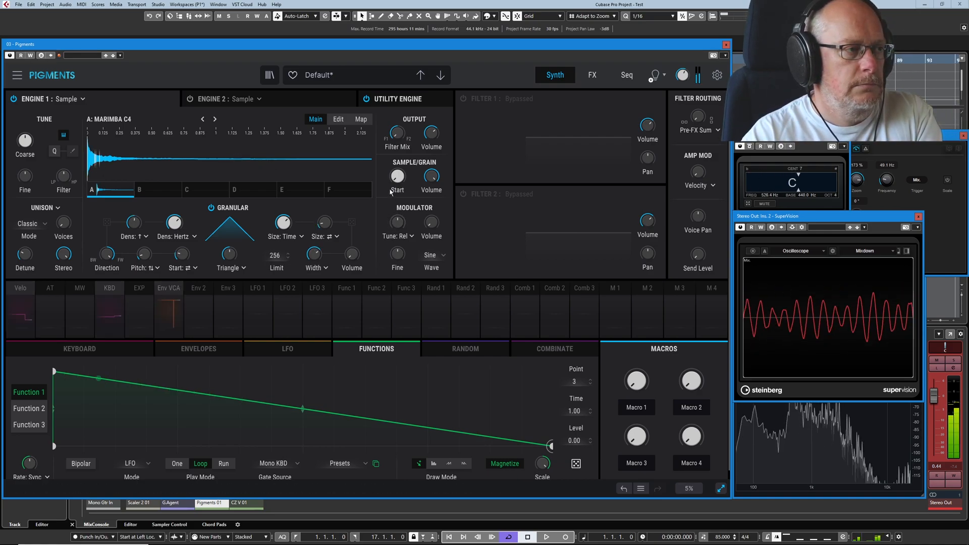
{"action": "mouse_move", "coordinate": [409, 170]}
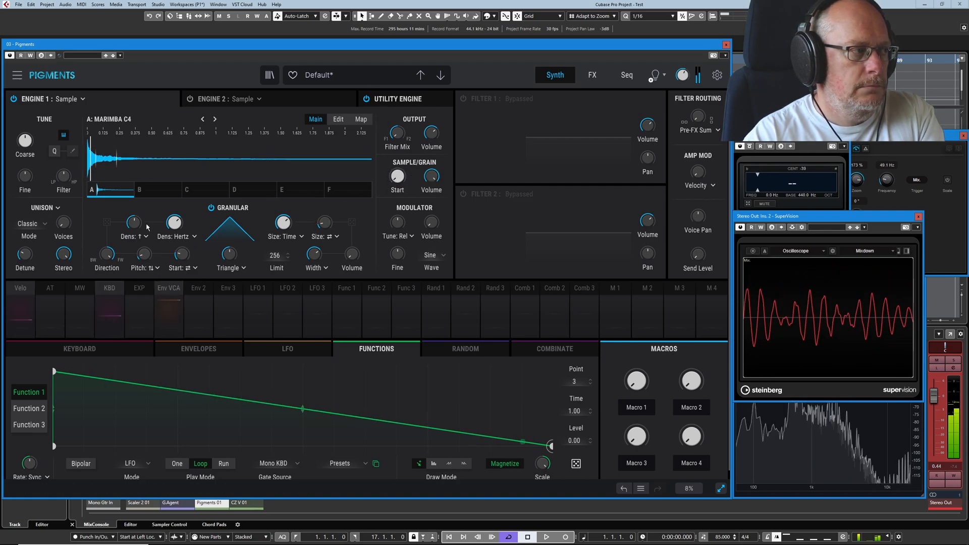
{"action": "mouse_move", "coordinate": [146, 215]}
{"action": "left_click_drag", "start_coordinate": [134, 222], "coordinate": [134, 199]}
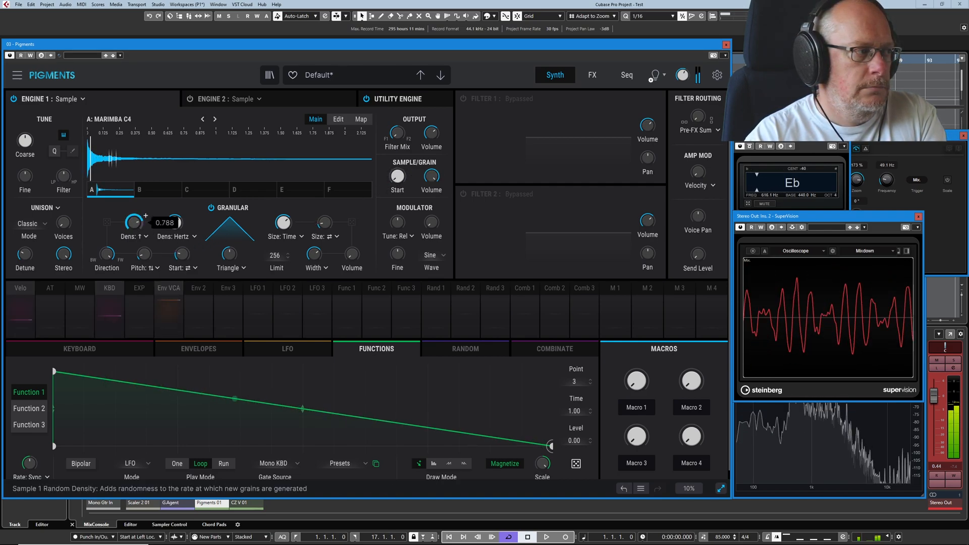
{"action": "mouse_move", "coordinate": [144, 254]}
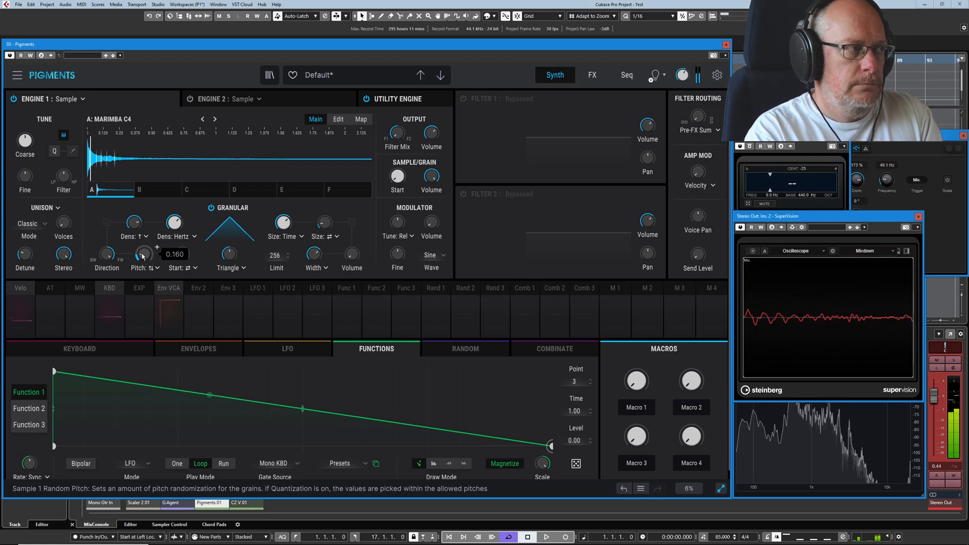
Skew the grain envelope and set its shape to Expodec
{"action": "left_click_drag", "start_coordinate": [229, 254], "coordinate": [230, 260]}
{"action": "left_click", "coordinate": [237, 270]}
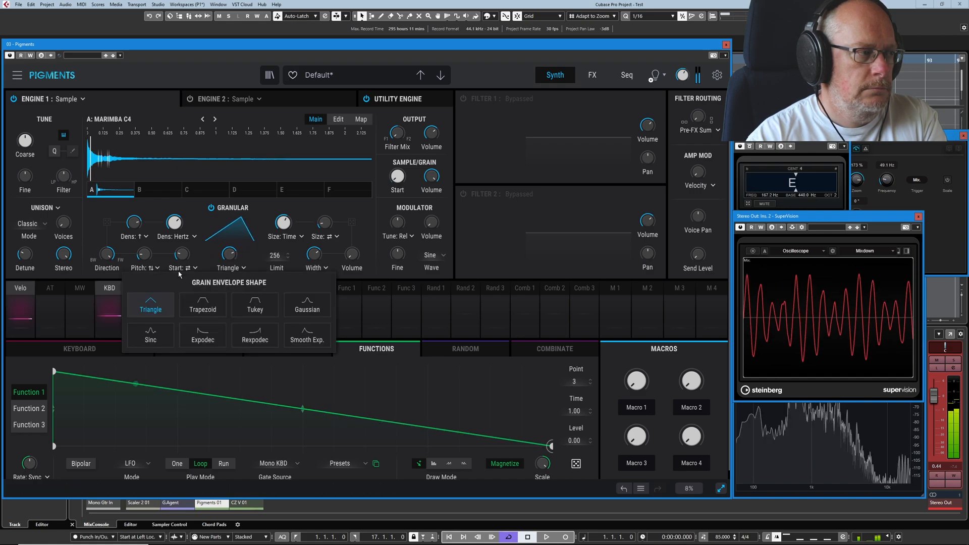
{"action": "left_click", "coordinate": [199, 336]}
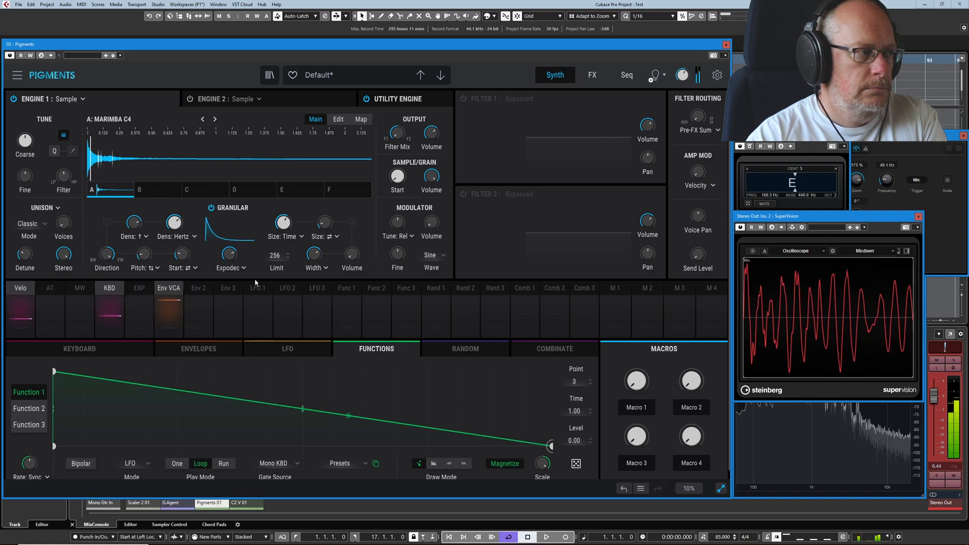
Adjust the grain size and set the grain density to about 20.5 Hz
{"action": "left_click_drag", "start_coordinate": [283, 222], "coordinate": [283, 236]}
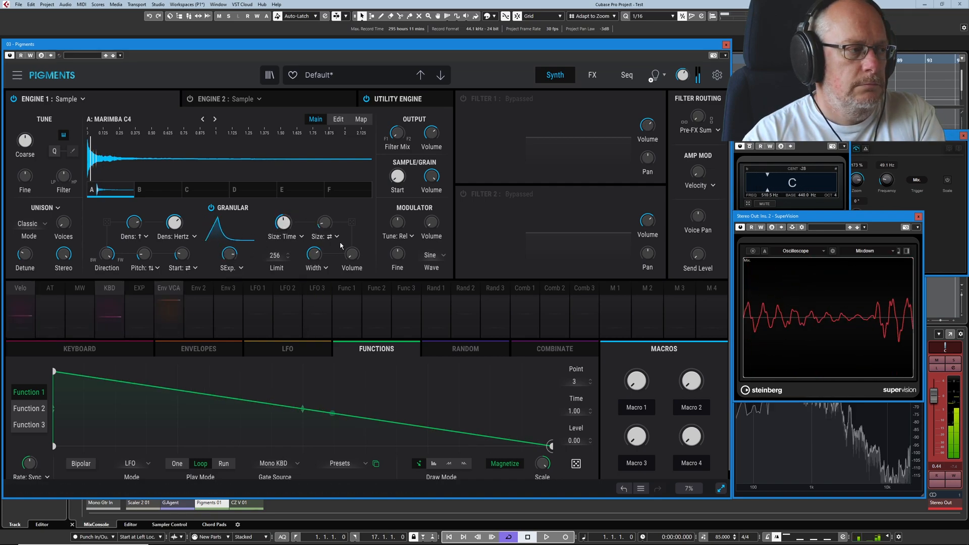
{"action": "scroll", "coordinate": [303, 216], "scroll_direction": "up", "scroll_amount": 5}
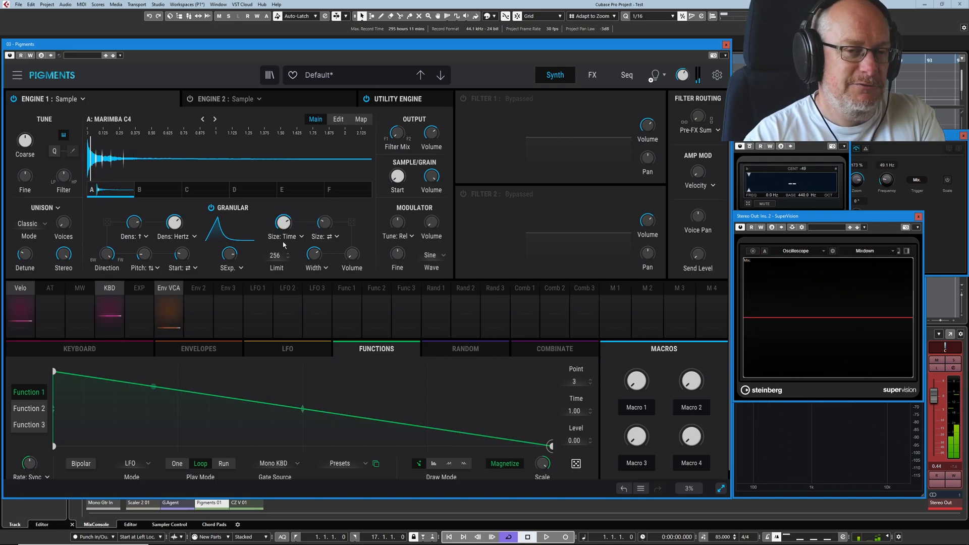
{"action": "scroll", "coordinate": [145, 215], "scroll_direction": "down", "scroll_amount": 2}
{"action": "scroll", "coordinate": [146, 215], "scroll_direction": "down", "scroll_amount": 4}
{"action": "left_click_drag", "start_coordinate": [134, 223], "coordinate": [176, 218]}
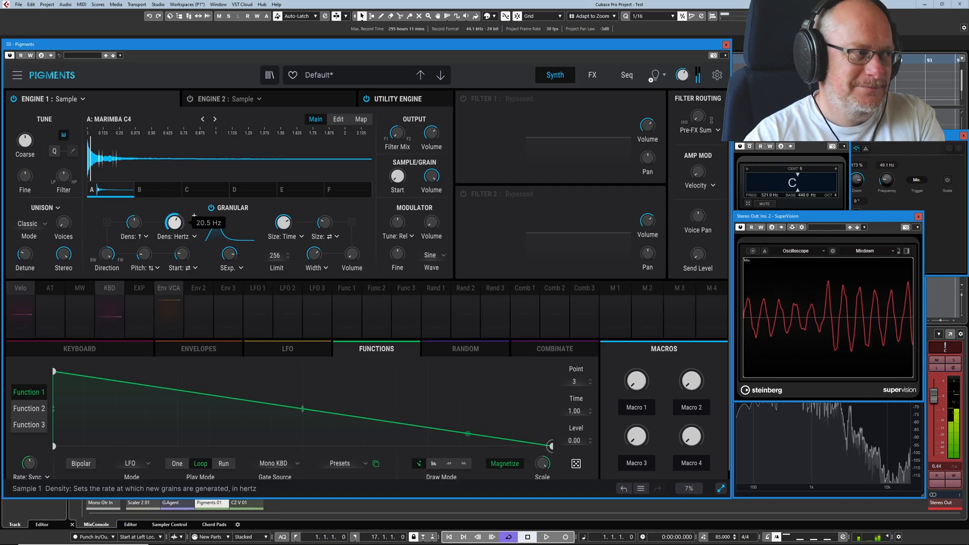
Switch Engine 1 to the Harmonic type and lower the Stereo Out fader to about -10.7 dB
{"action": "left_click", "coordinate": [67, 99]}
{"action": "left_click", "coordinate": [194, 136]}
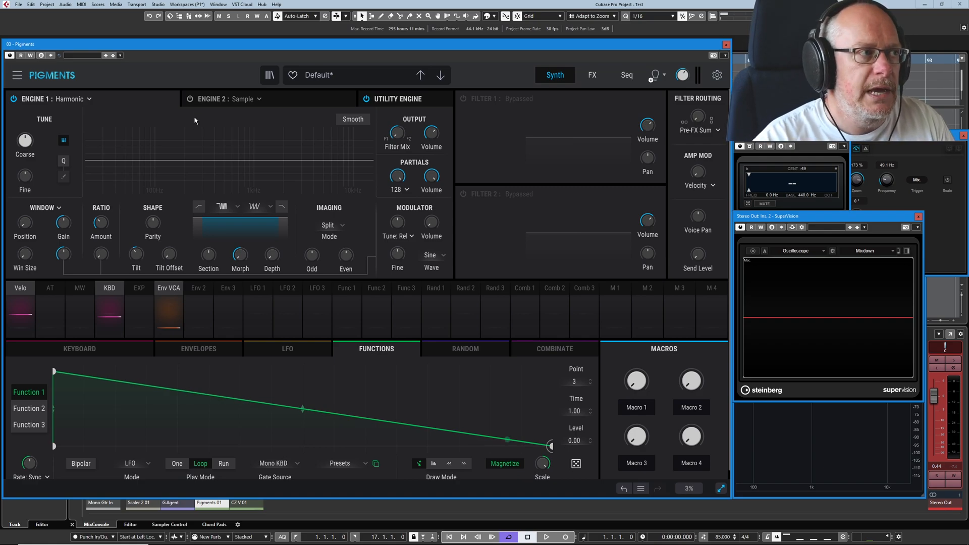
{"action": "left_click_drag", "start_coordinate": [933, 396], "coordinate": [933, 427]}
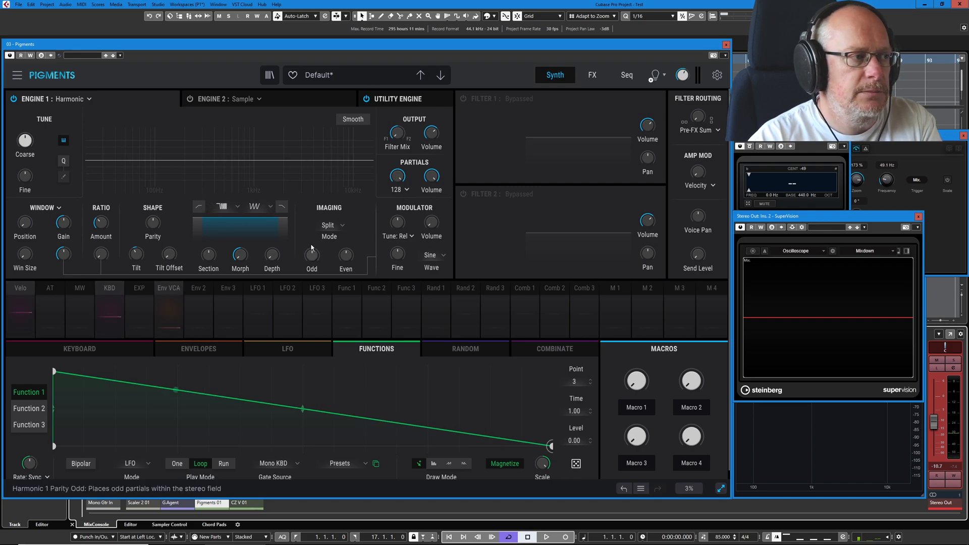
Spread the odd and even partials in opposite directions across the stereo field and raise the parity
{"action": "left_click_drag", "start_coordinate": [313, 256], "coordinate": [346, 242]}
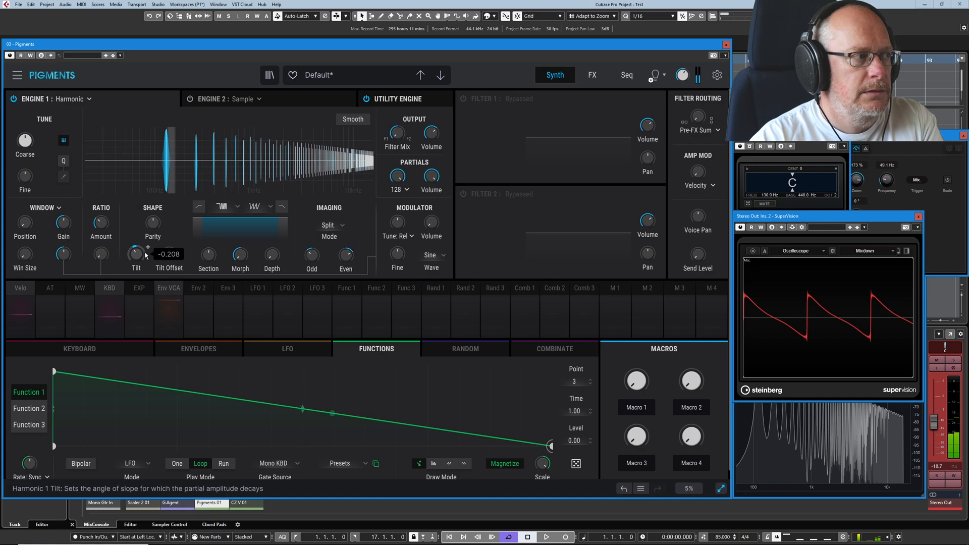
{"action": "left_click_drag", "start_coordinate": [153, 223], "coordinate": [153, 205]}
Set Spectrum B to Notch and adjust the section, morph and depth of the spectral shaping
{"action": "left_click", "coordinate": [247, 229]}
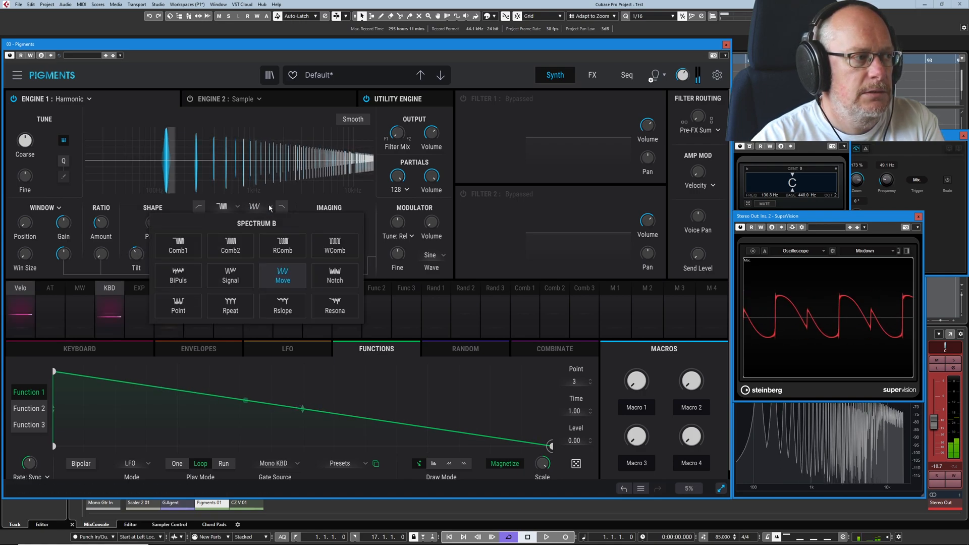
{"action": "left_click", "coordinate": [329, 273]}
{"action": "left_click_drag", "start_coordinate": [220, 250], "coordinate": [210, 249]}
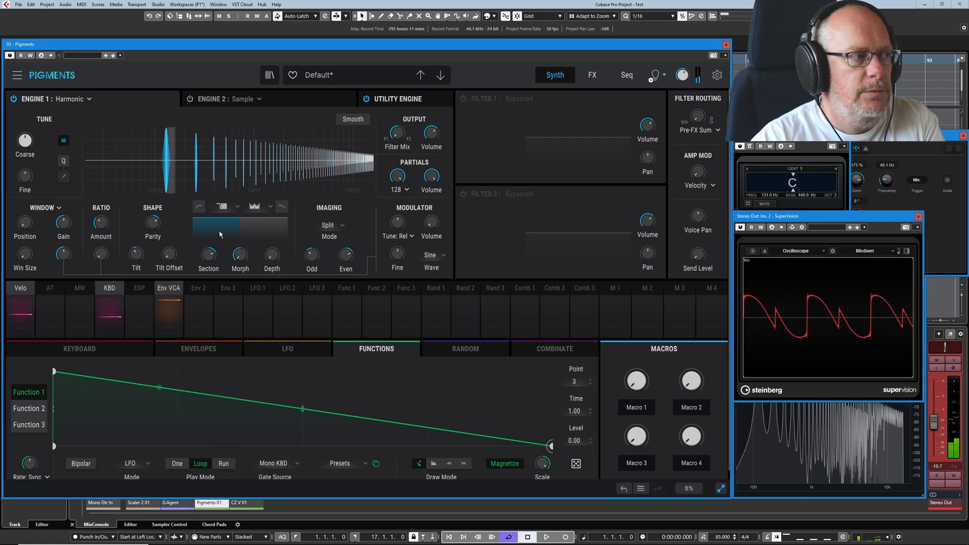
{"action": "mouse_move", "coordinate": [252, 248]}
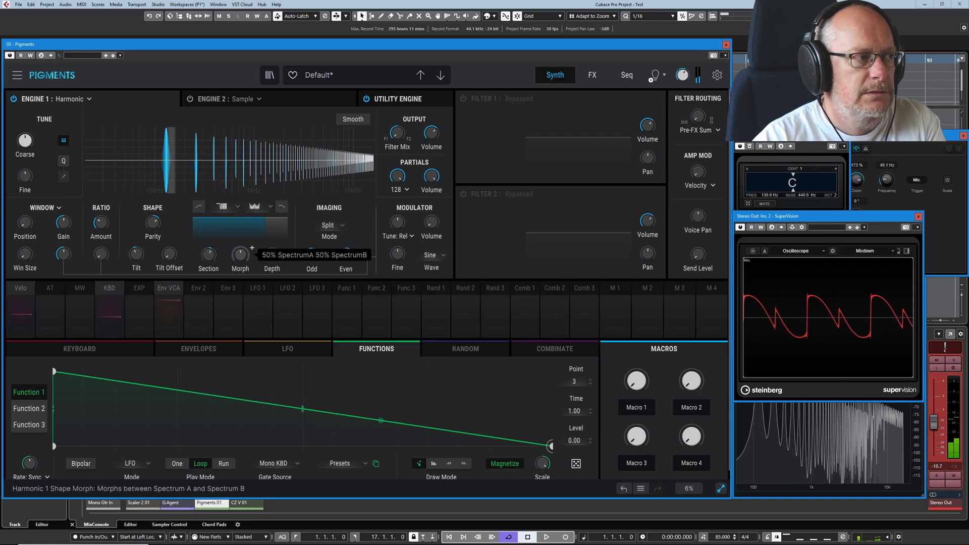
{"action": "left_click_drag", "start_coordinate": [241, 253], "coordinate": [272, 227]}
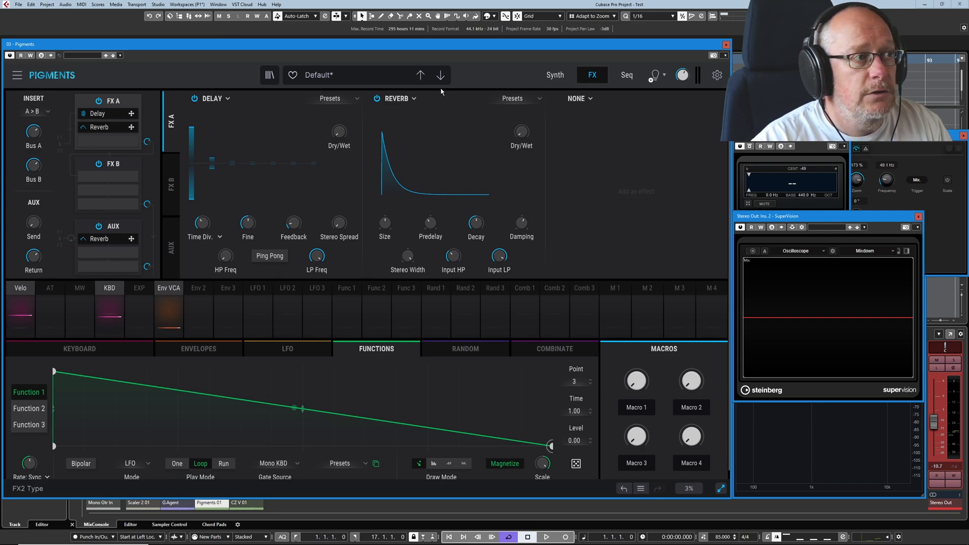
Raise the Dry/Wet mix of the delay and reverb effects and bring the Stereo Out fader up to about -1.35 dB
{"action": "mouse_move", "coordinate": [340, 143]}
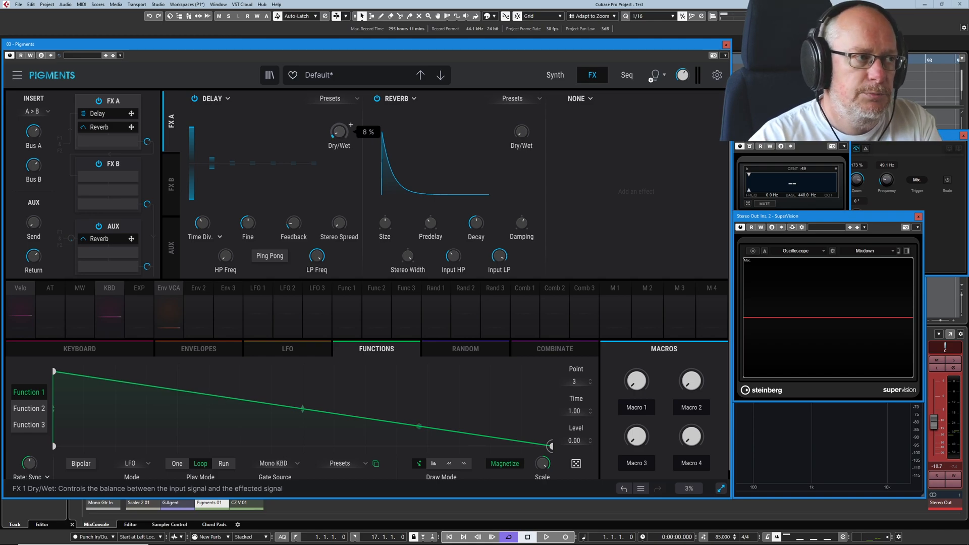
{"action": "left_click_drag", "start_coordinate": [934, 422], "coordinate": [931, 404]}
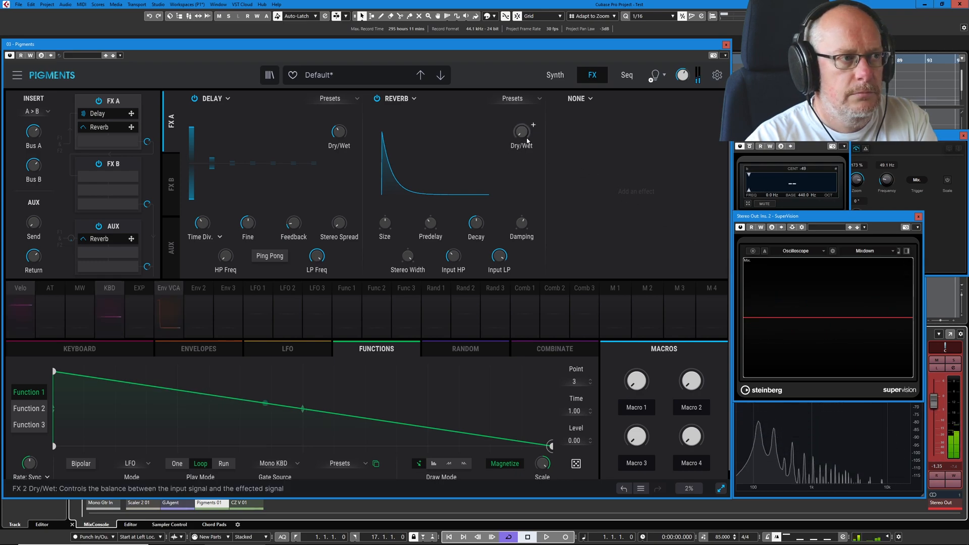
{"action": "mouse_move", "coordinate": [534, 125]}
{"action": "left_click_drag", "start_coordinate": [521, 136], "coordinate": [521, 128]}
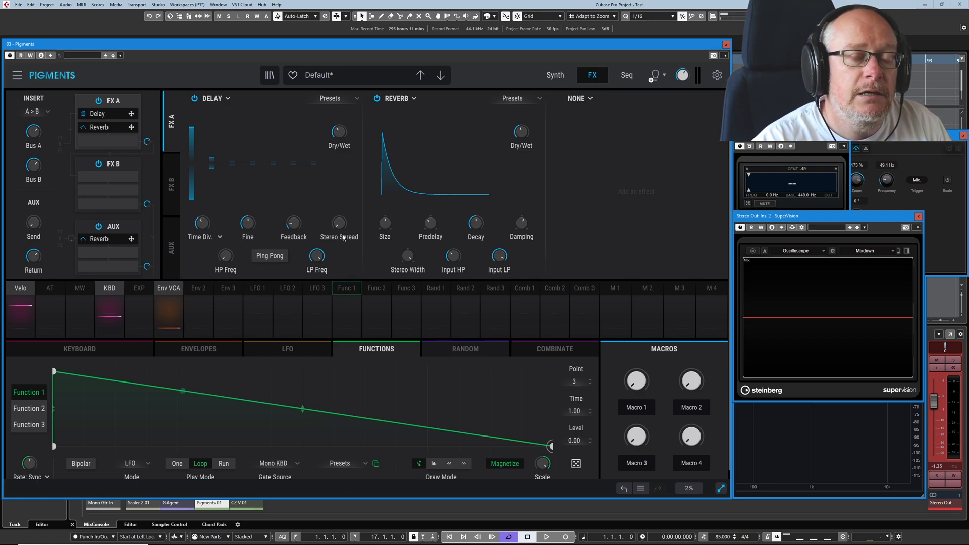
Open the sequencer at a synced 1/8 rate and set the pitches of steps 2 to 6 to D#, G, E, G and D#
{"action": "left_click", "coordinate": [626, 75]}
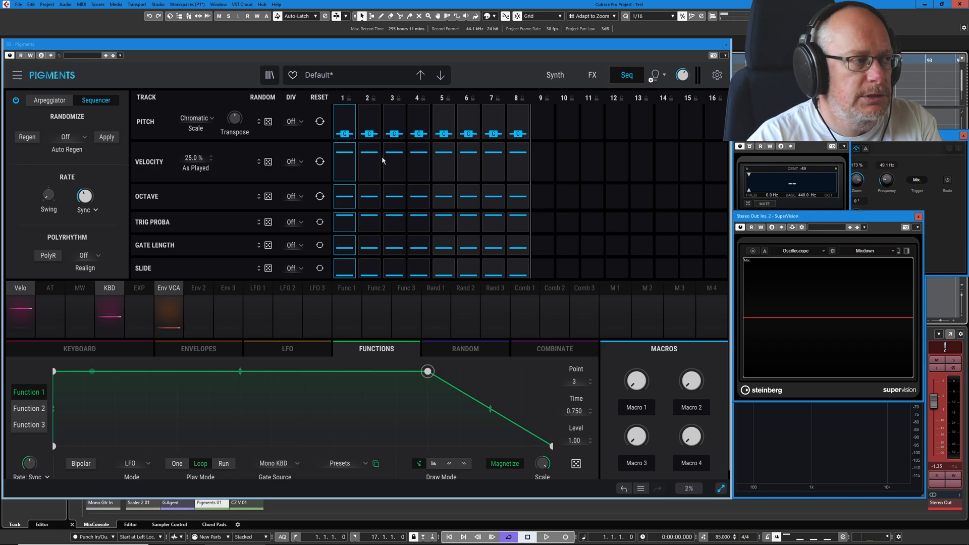
{"action": "left_click", "coordinate": [86, 196]}
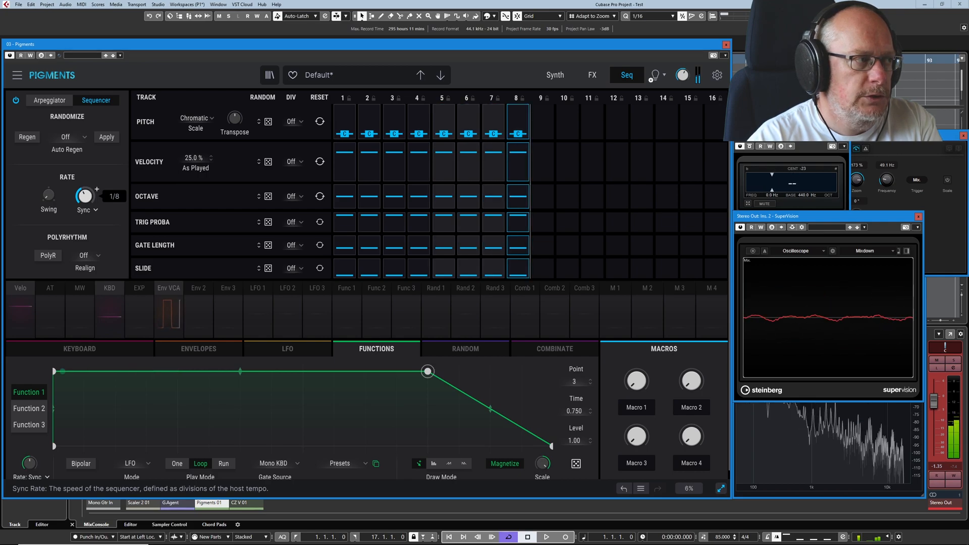
{"action": "mouse_move", "coordinate": [369, 133]}
{"action": "left_mouse_down"}
{"action": "mouse_move", "coordinate": [397, 116]}
{"action": "mouse_move", "coordinate": [418, 129]}
{"action": "mouse_move", "coordinate": [444, 118]}
{"action": "mouse_move", "coordinate": [468, 127]}
{"action": "left_mouse_up"}
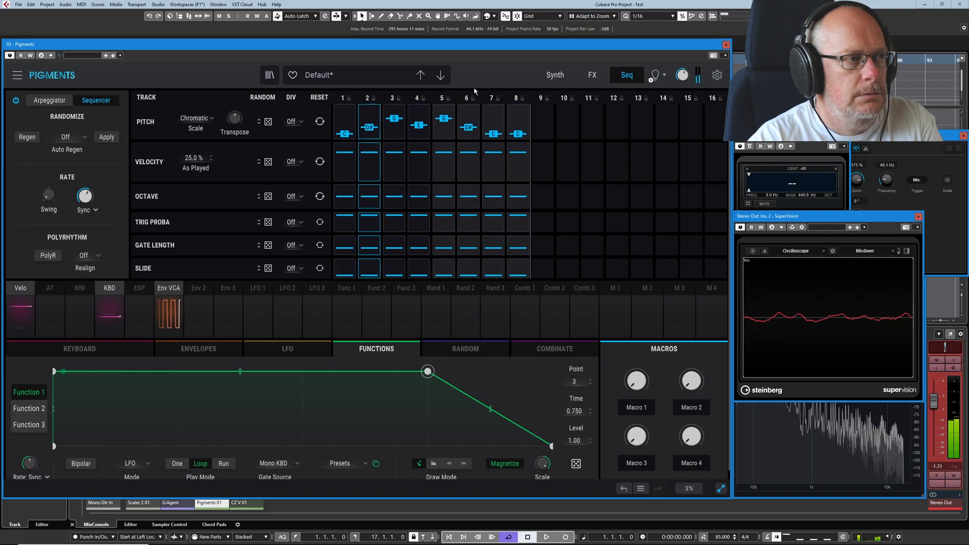
Vary the octave, gate length and slide values of the sequencer steps from step 2 onward
{"action": "mouse_move", "coordinate": [369, 196]}
{"action": "left_mouse_down"}
{"action": "mouse_move", "coordinate": [417, 205]}
{"action": "mouse_move", "coordinate": [449, 191]}
{"action": "left_mouse_up"}
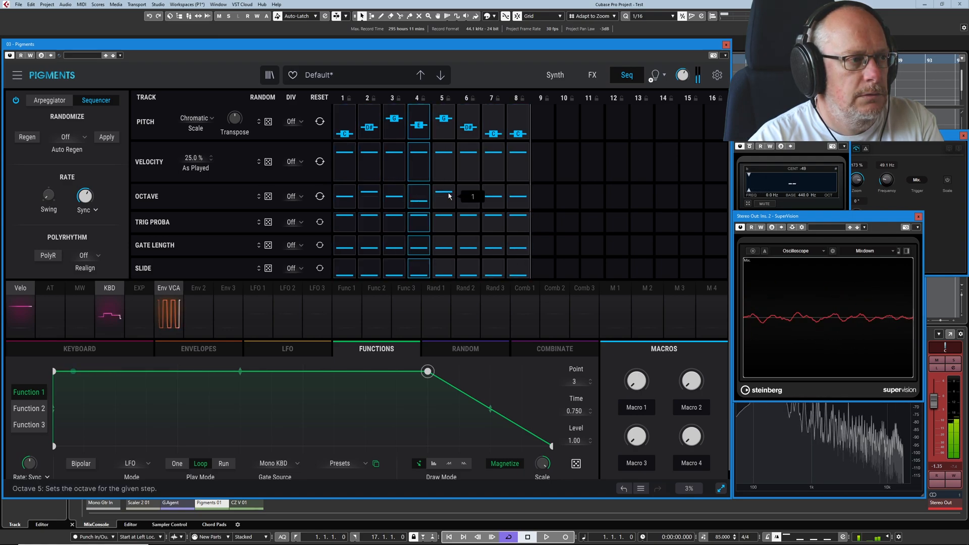
{"action": "left_click_drag", "start_coordinate": [376, 257], "coordinate": [469, 244]}
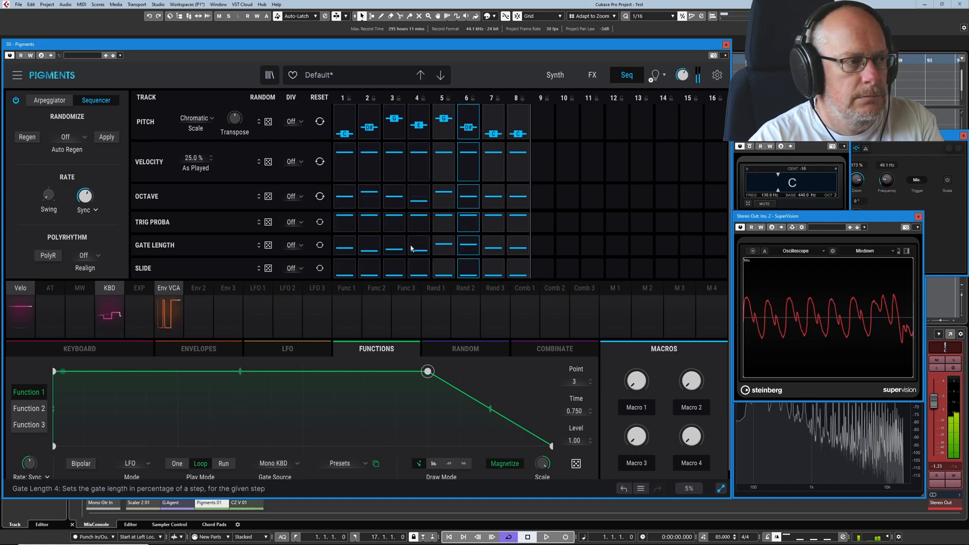
{"action": "left_click_drag", "start_coordinate": [371, 275], "coordinate": [422, 268]}
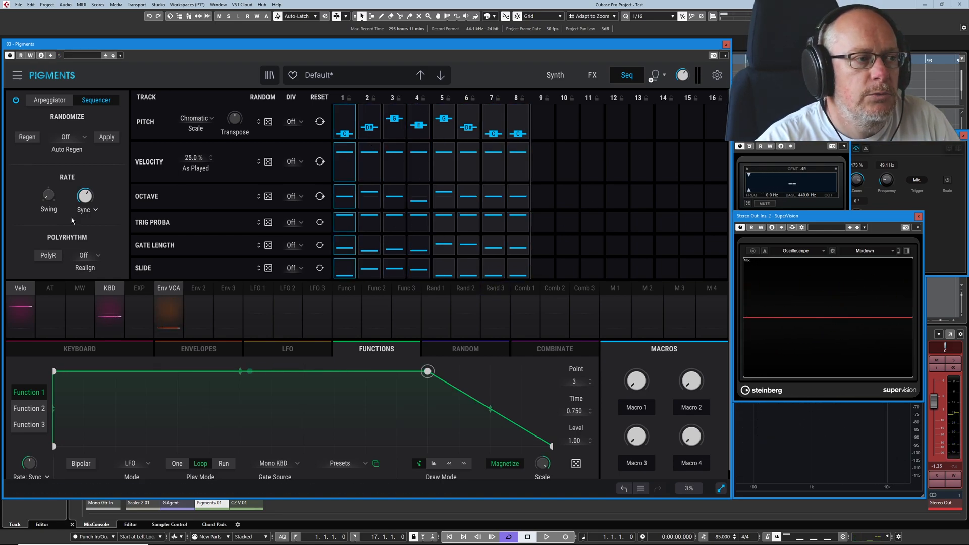
Return to the synth engines, show the keyboard settings and open the mod wheel's modulation routings
{"action": "left_click", "coordinate": [555, 76]}
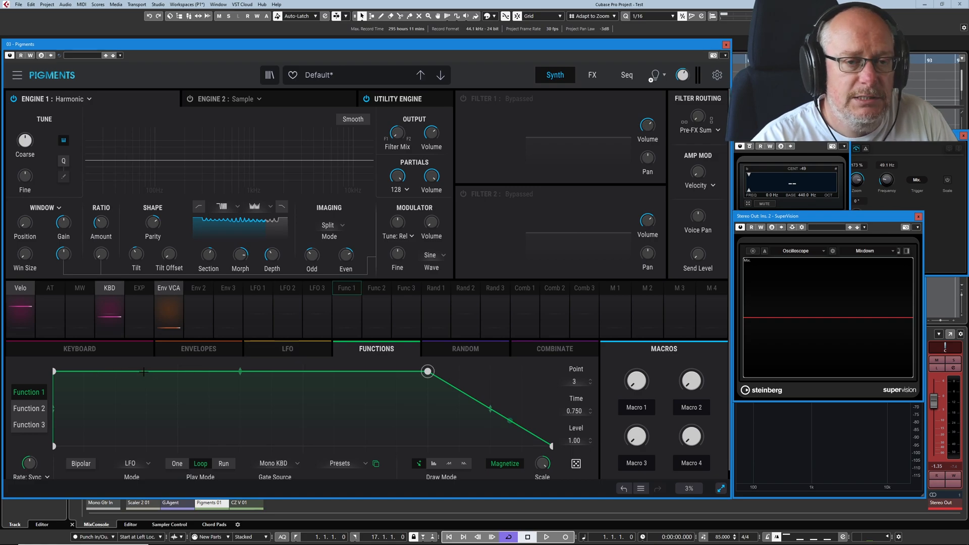
{"action": "left_click", "coordinate": [80, 352]}
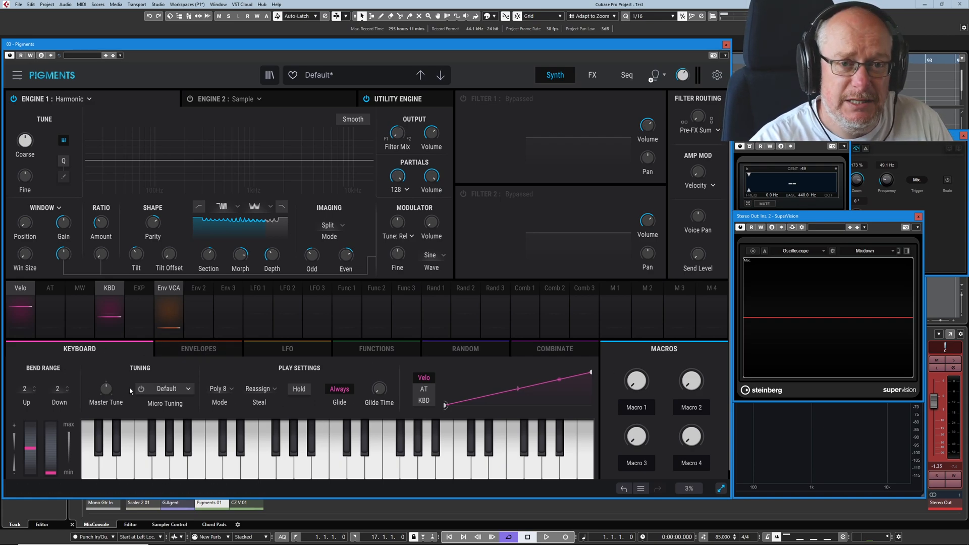
{"action": "left_click", "coordinate": [81, 289]}
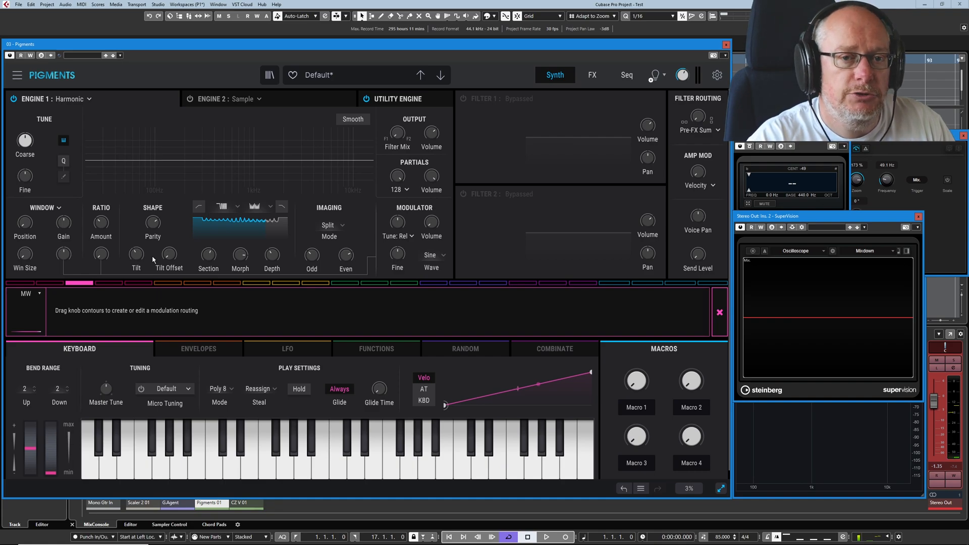
Try modulating Engine 1's Tilt with the mod wheel at amounts of 0.37 and 0.21, and remove the routing
{"action": "mouse_move", "coordinate": [138, 261]}
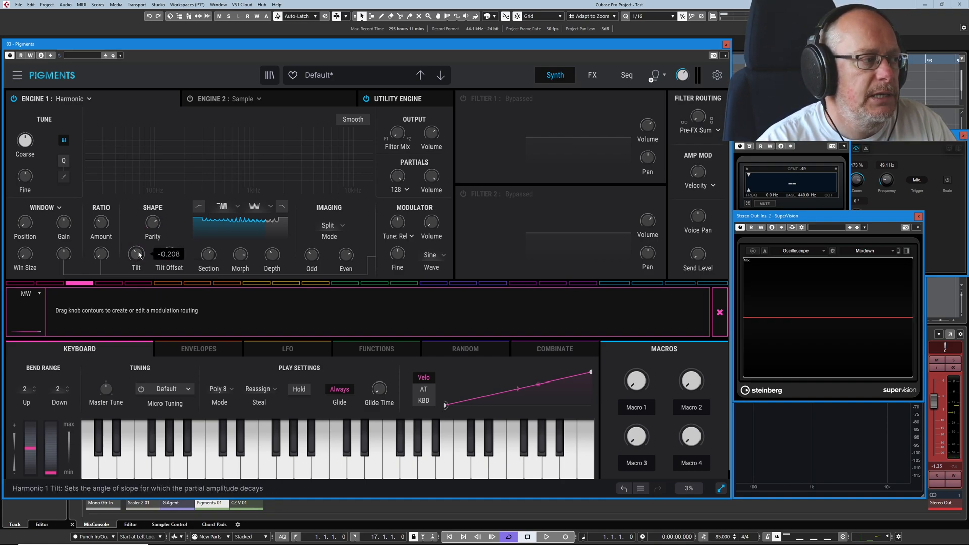
{"action": "double_click", "coordinate": [133, 256]}
{"action": "left_click_drag", "start_coordinate": [132, 256], "coordinate": [132, 244]}
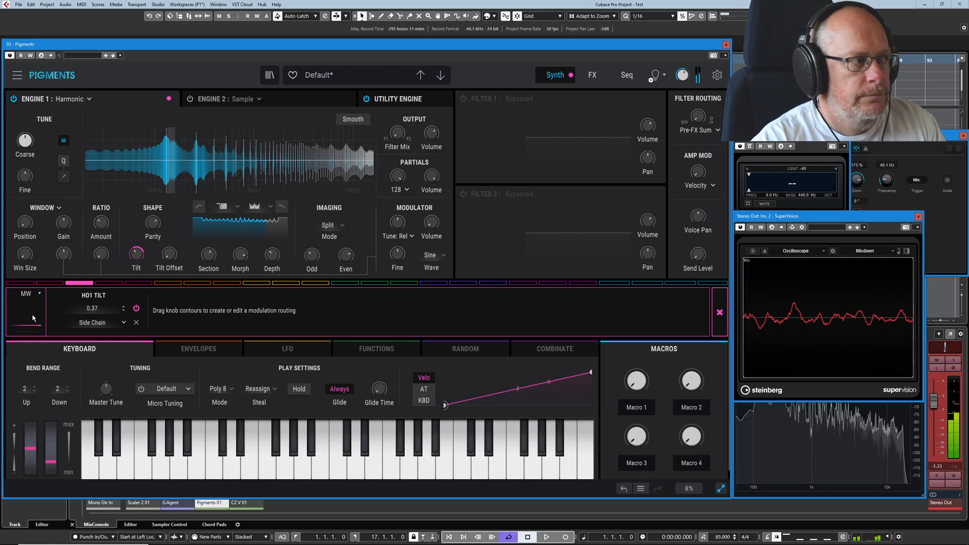
{"action": "mouse_move", "coordinate": [135, 248]}
{"action": "left_mouse_down"}
{"action": "mouse_move", "coordinate": [135, 263]}
{"action": "mouse_move", "coordinate": [138, 256]}
{"action": "left_mouse_up"}
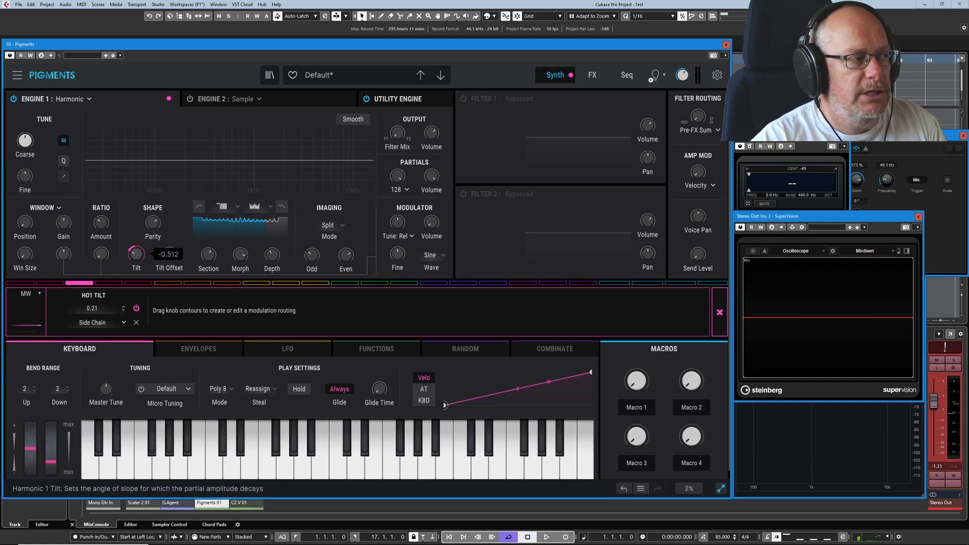
{"action": "left_click_drag", "start_coordinate": [138, 255], "coordinate": [138, 264]}
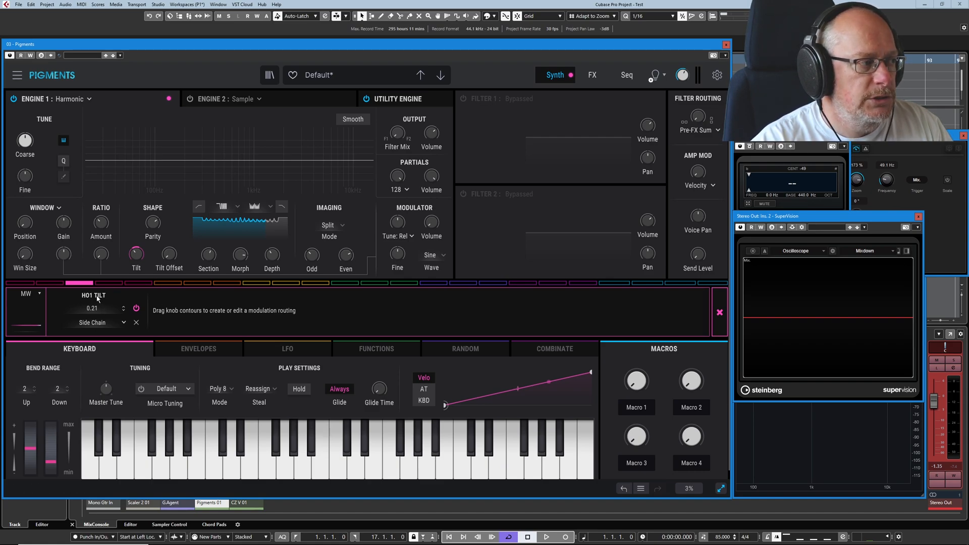
{"action": "left_click", "coordinate": [136, 322]}
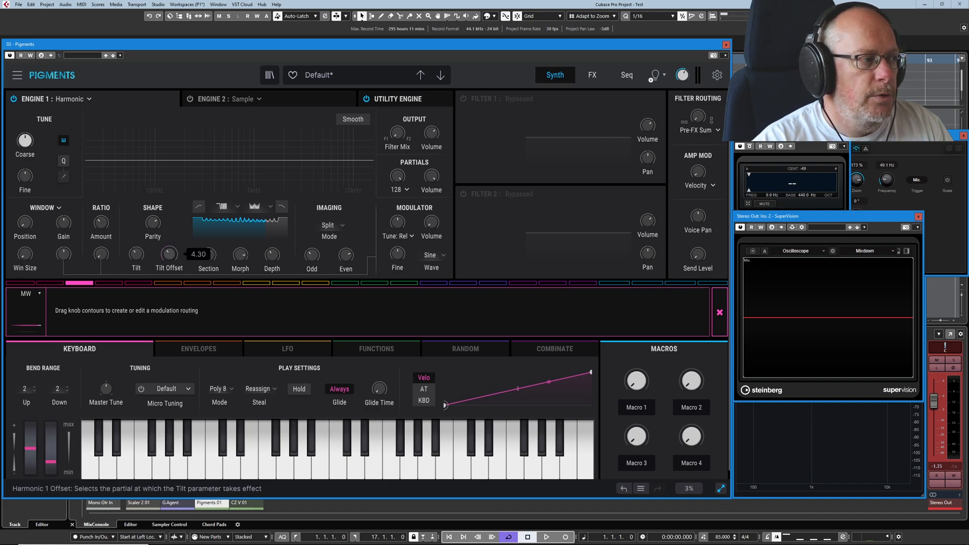
Assign the mod wheel to Engine 1's Tilt Offset at 0.35, Section at 0.27, Morph at 0.16 and Depth at 0.28
{"action": "left_click_drag", "start_coordinate": [169, 260], "coordinate": [169, 237]}
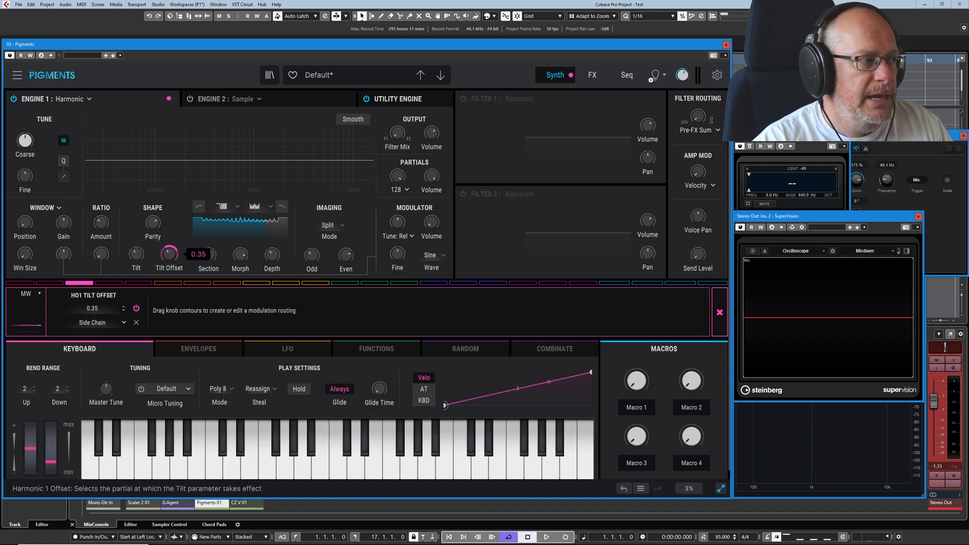
{"action": "left_click_drag", "start_coordinate": [208, 261], "coordinate": [272, 247]}
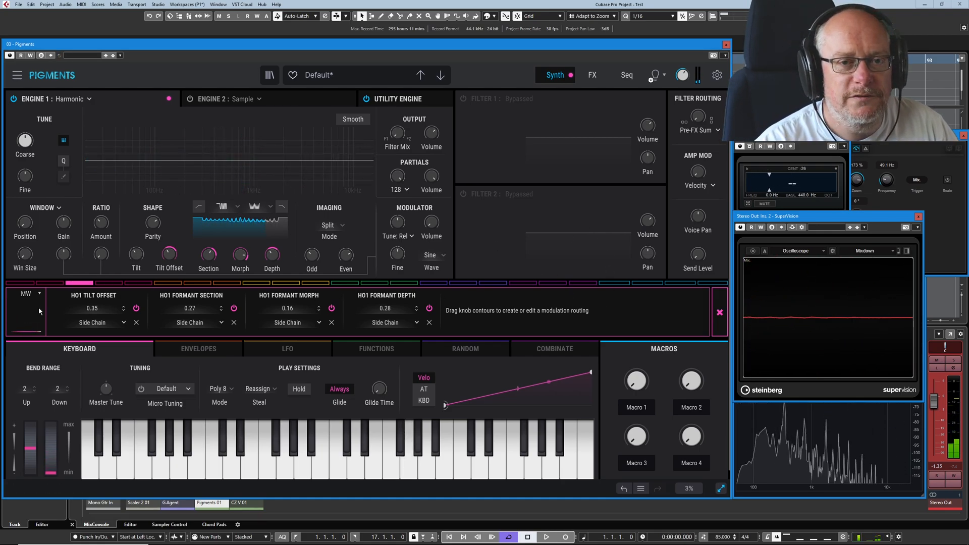
Look through the envelope, LFO, function, random and combine modulation sources, and return to the keyboard settings
{"action": "left_click", "coordinate": [201, 351]}
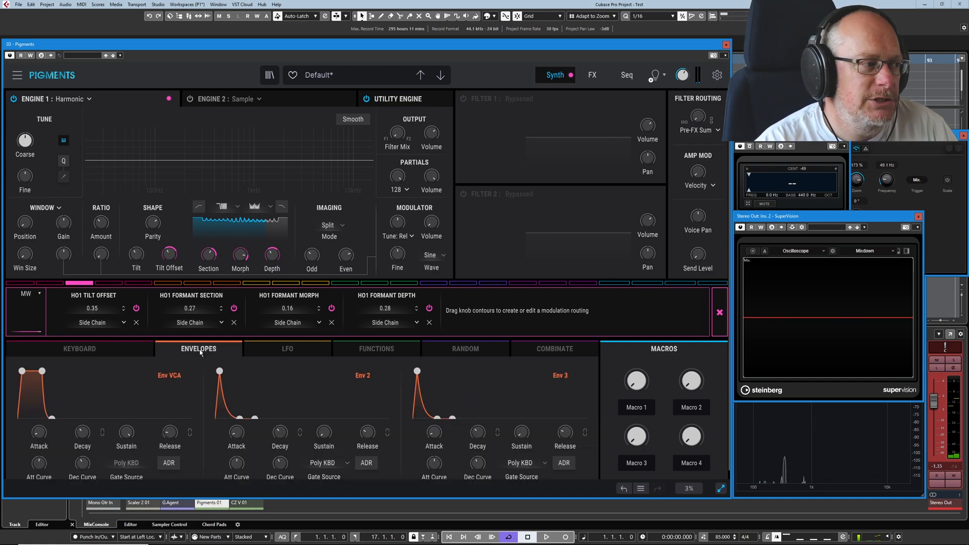
{"action": "left_click", "coordinate": [289, 350]}
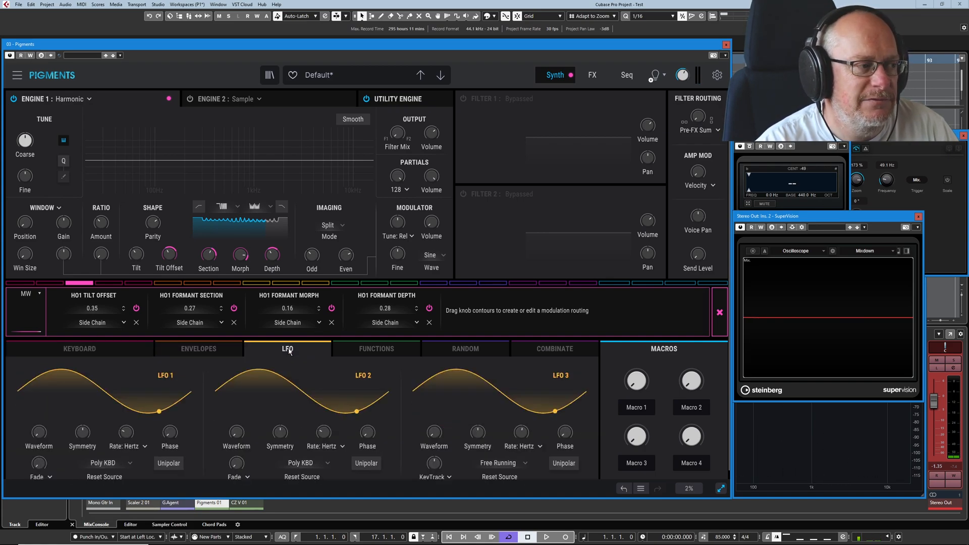
{"action": "left_click", "coordinate": [385, 353]}
{"action": "left_click", "coordinate": [466, 350]}
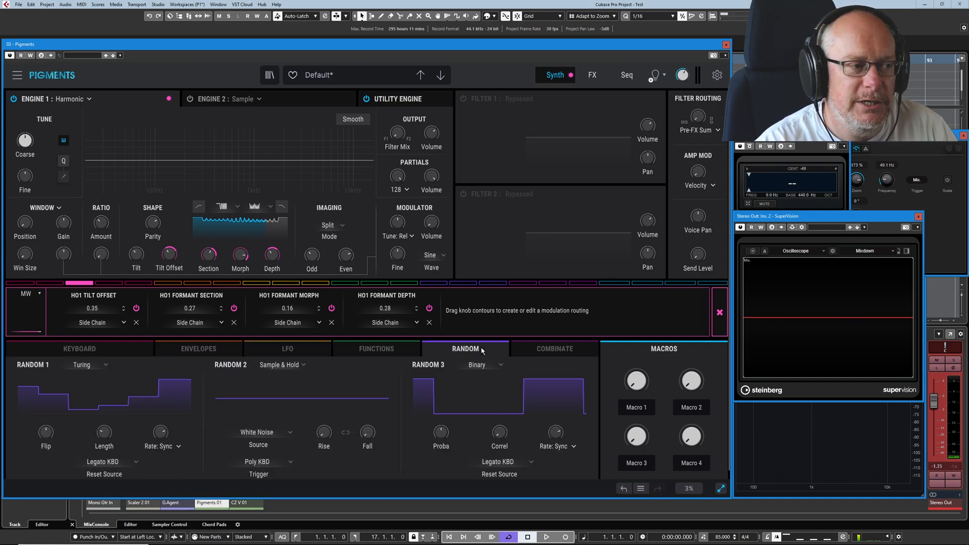
{"action": "left_click", "coordinate": [542, 348]}
{"action": "left_click", "coordinate": [89, 352]}
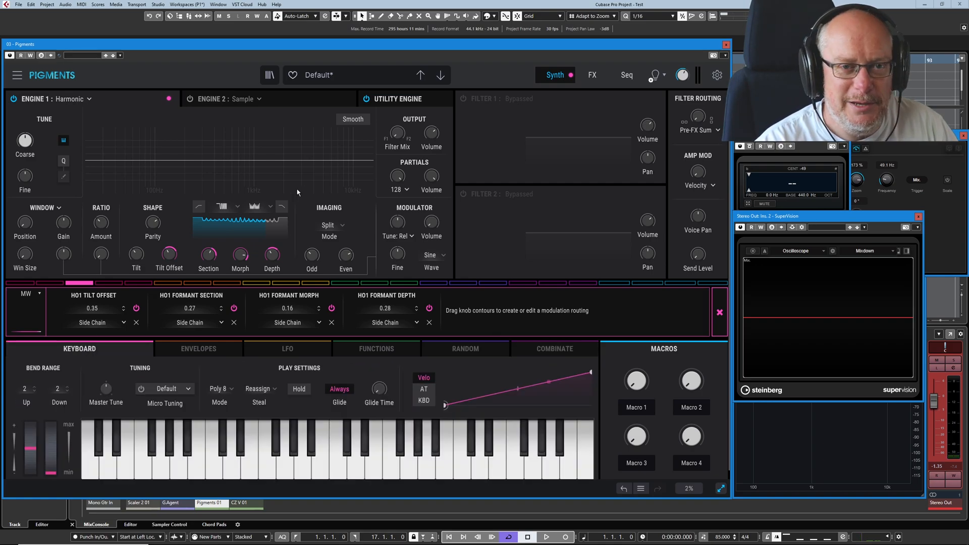